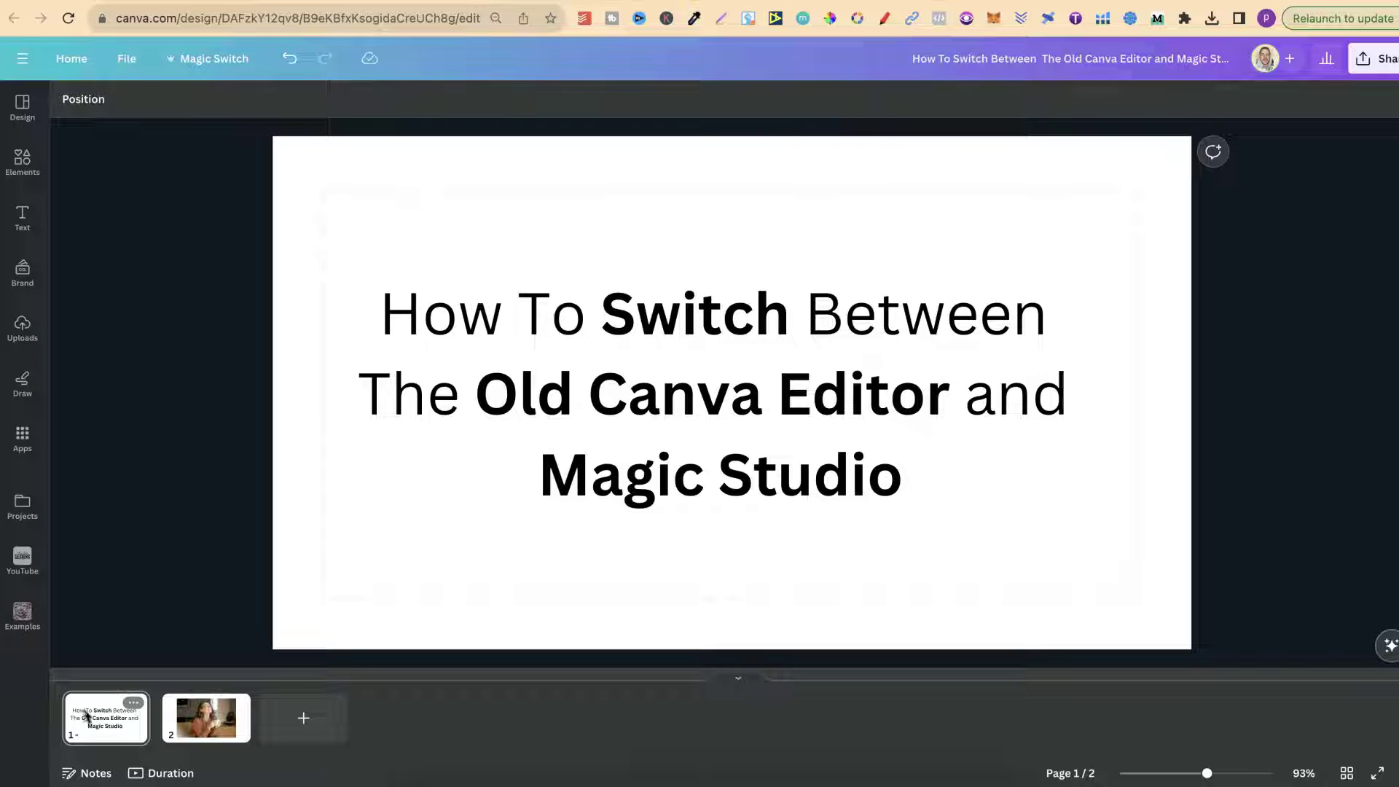
# - Show page 2 of the design, the photo of the smiling woman holding a mug
pyautogui.click(104, 713)
pyautogui.click(195, 726)
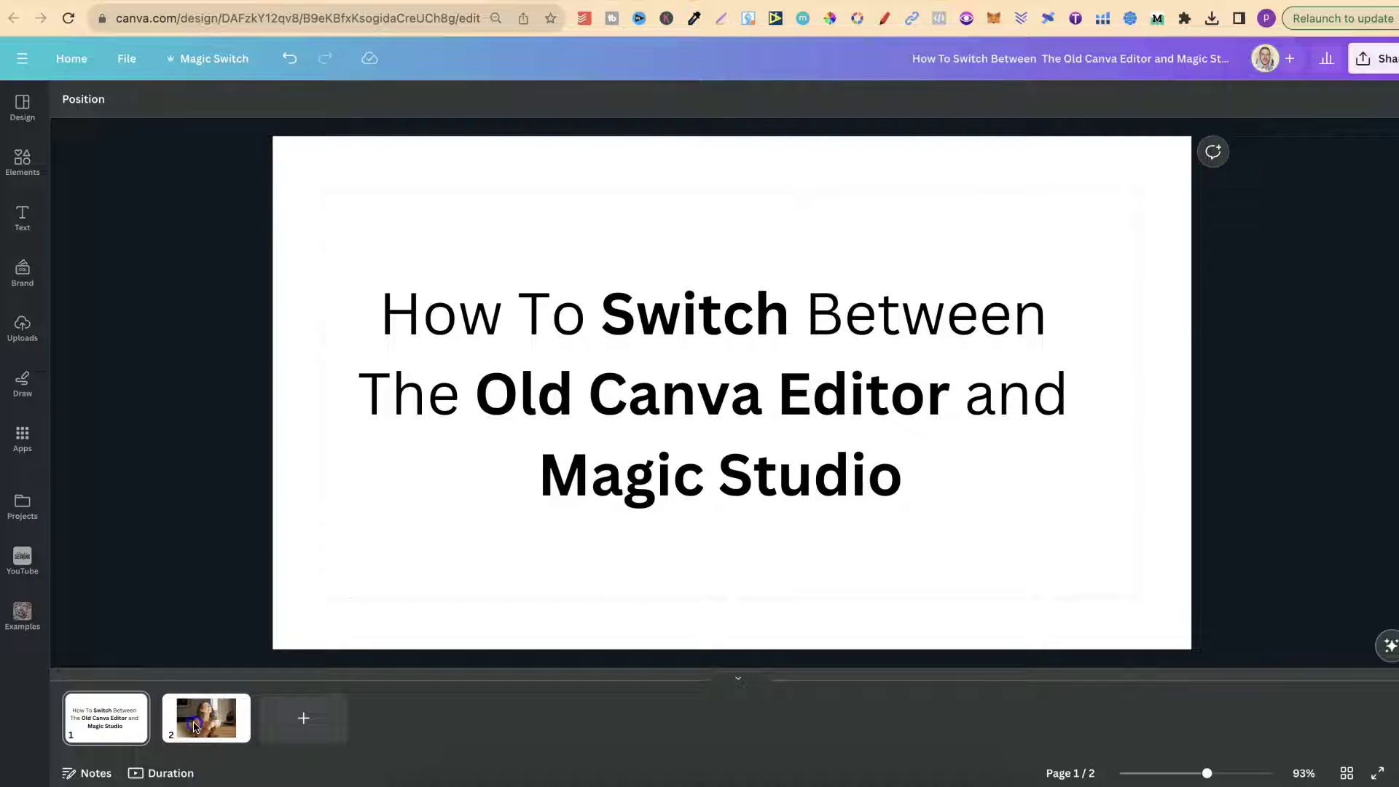
pyautogui.click(202, 726)
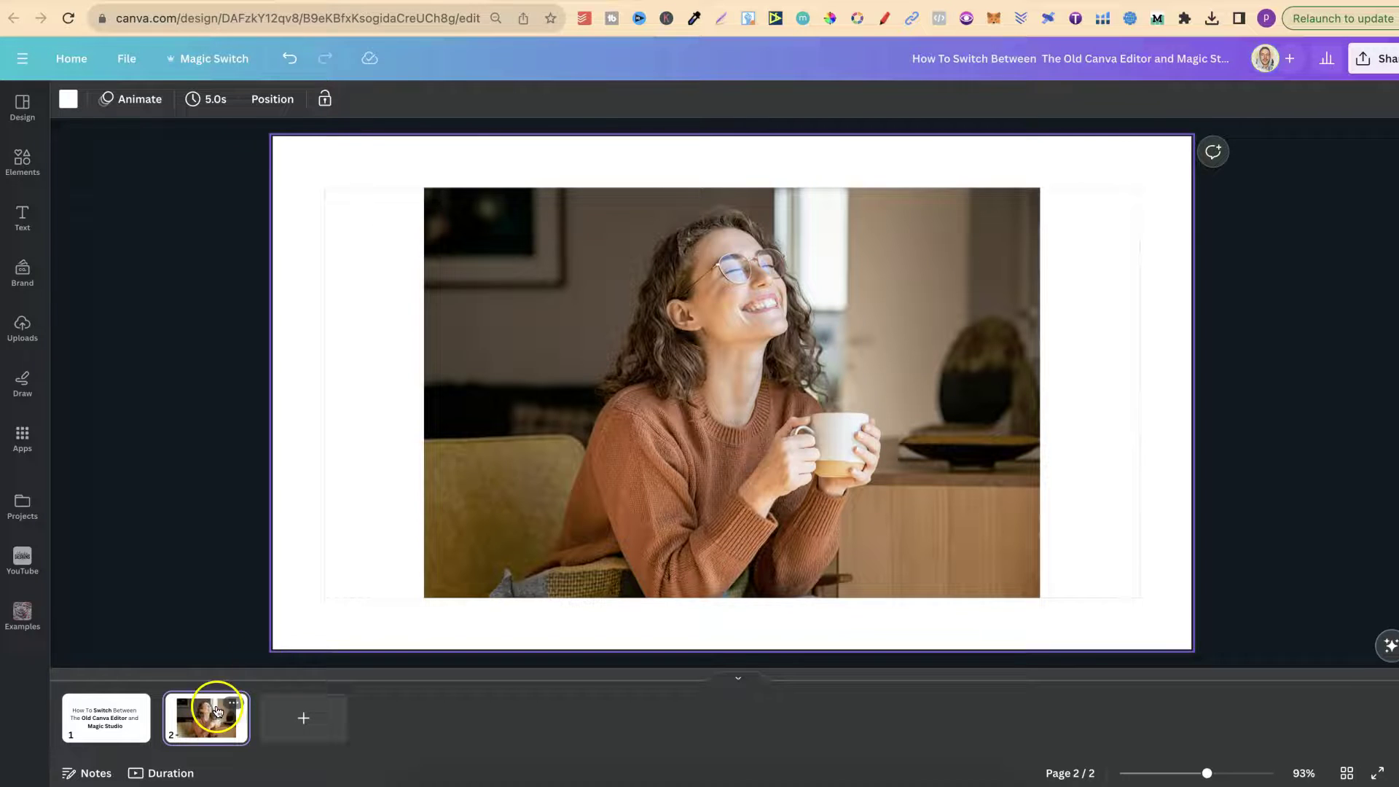
# - Revert the mug photo's editing from the new photo editor to the old editor
pyautogui.click(599, 432)
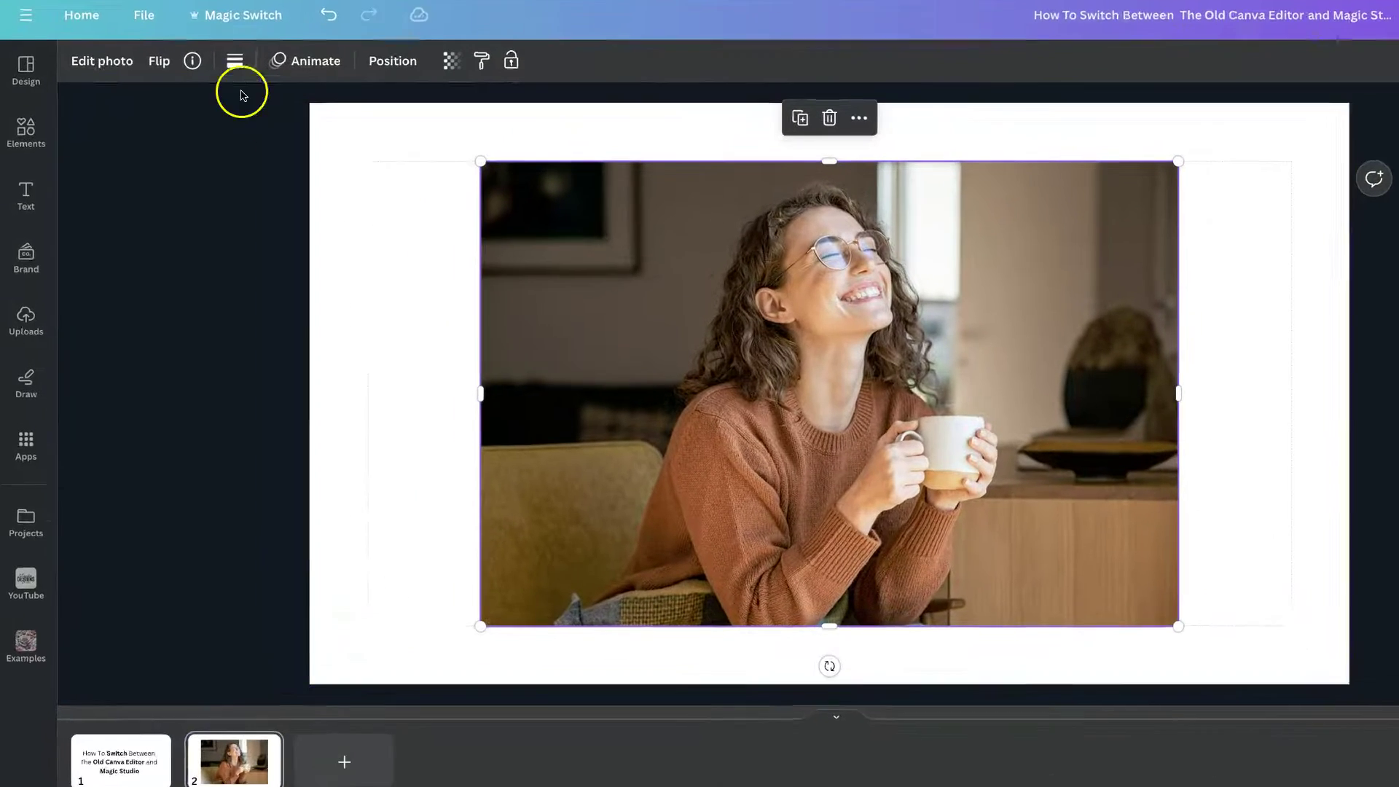
pyautogui.click(87, 99)
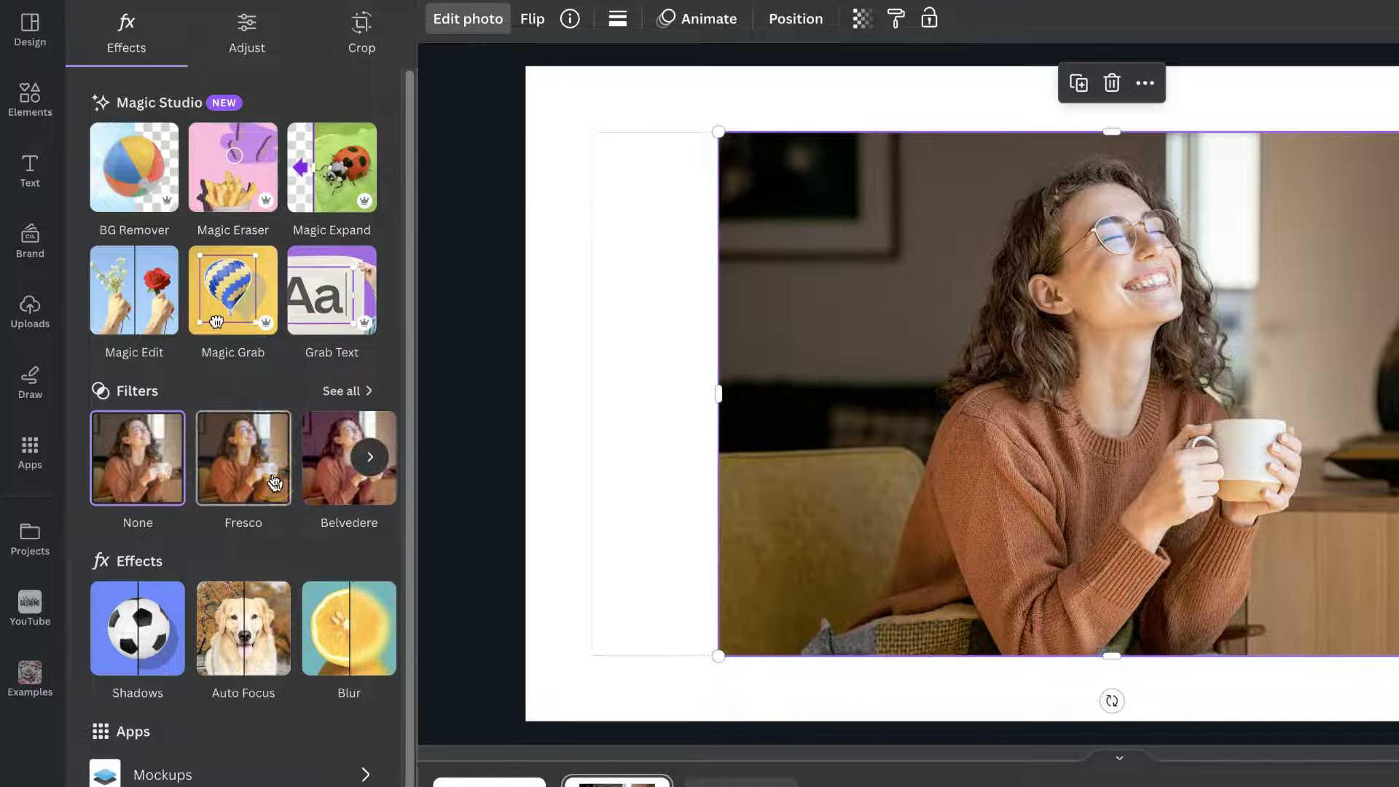
pyautogui.scroll(-1, 273, 484)
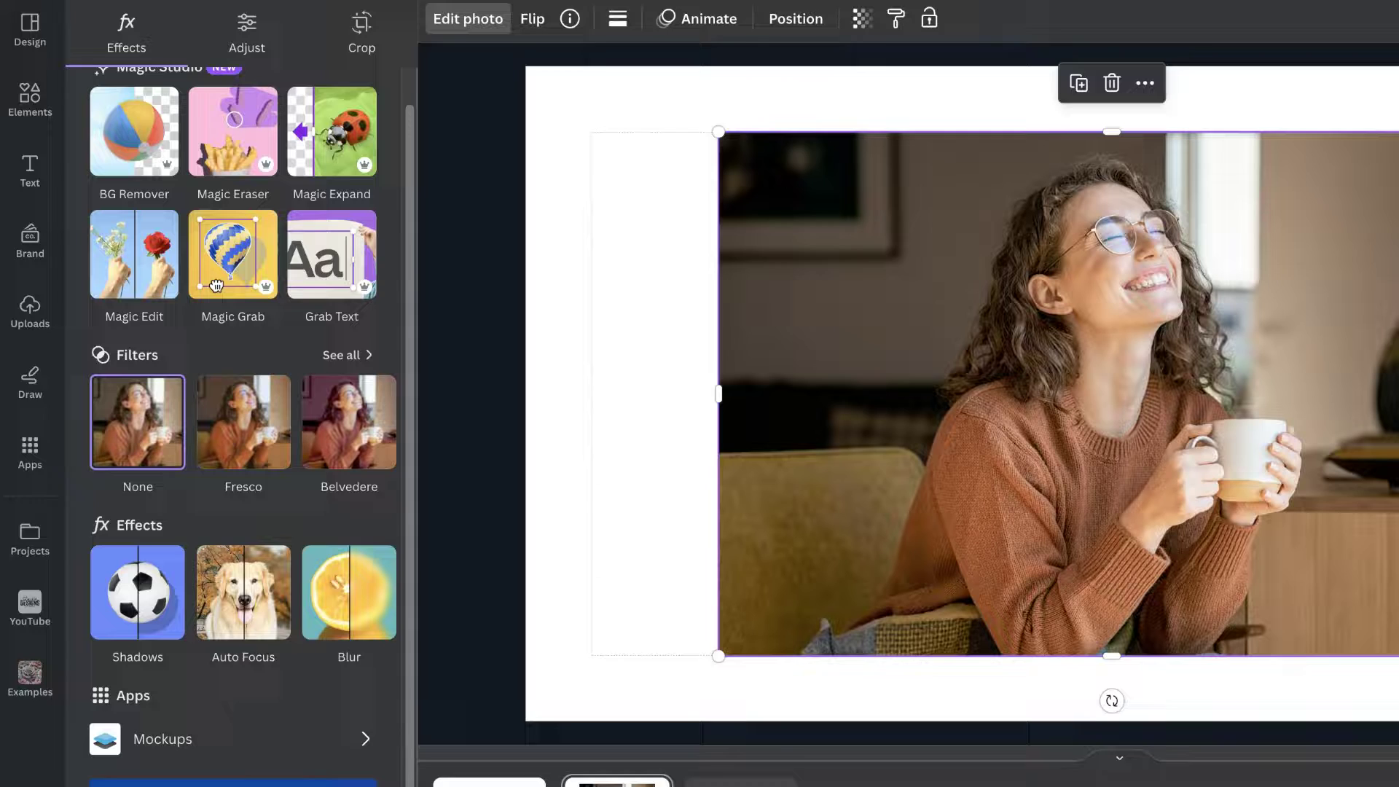
pyautogui.scroll(-2, 197, 699)
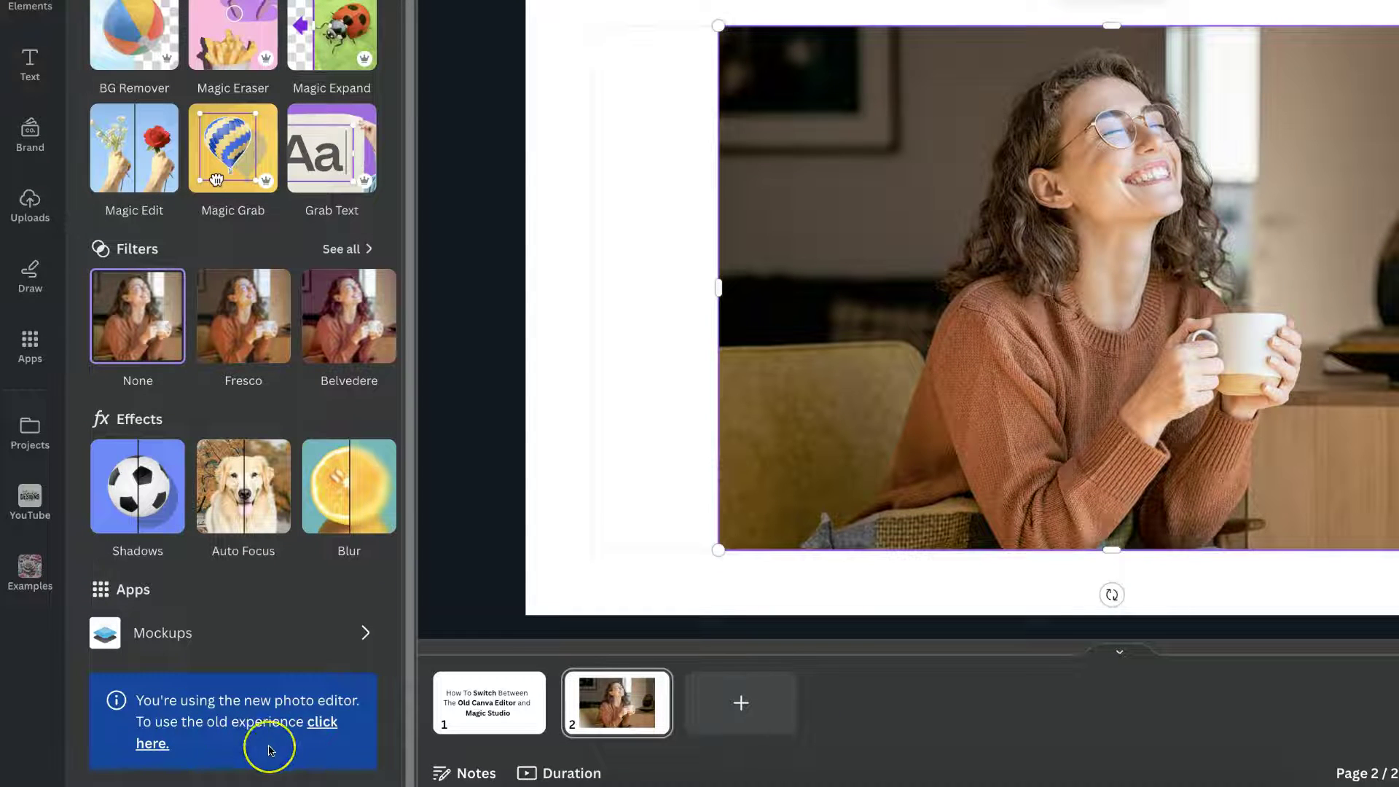
pyautogui.click(321, 723)
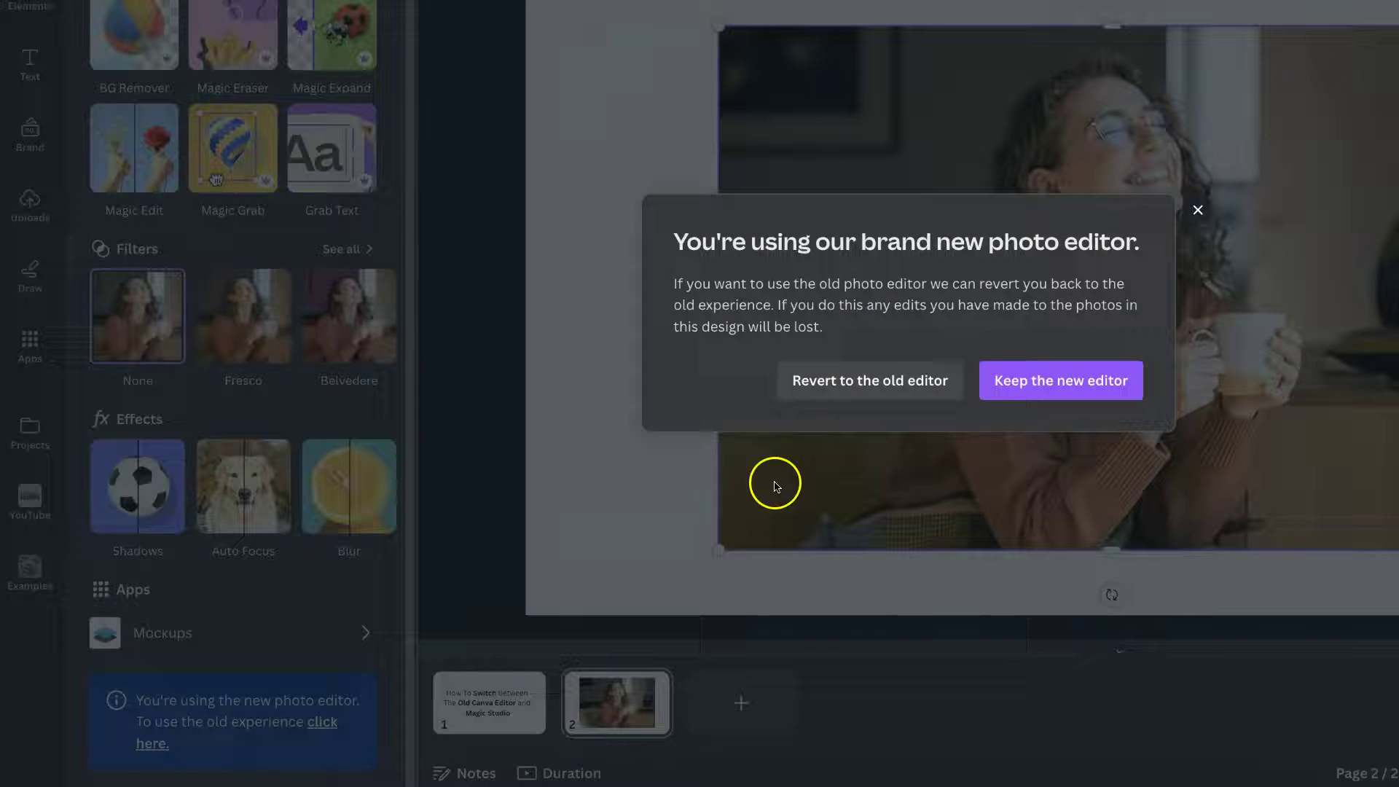
pyautogui.click(862, 383)
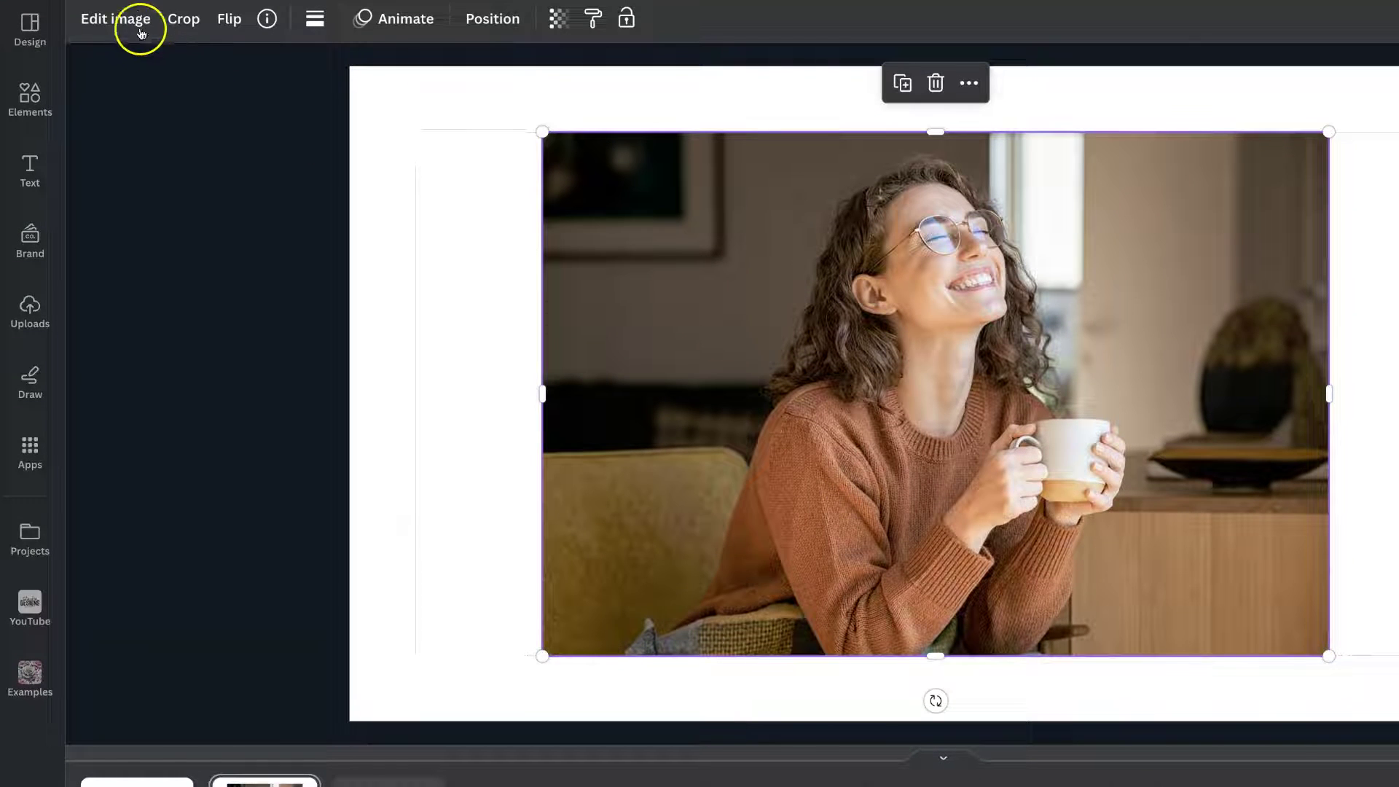
# - Open the old Edit image panel for the mug photo, with Background Remover and adjustments
pyautogui.click(140, 20)
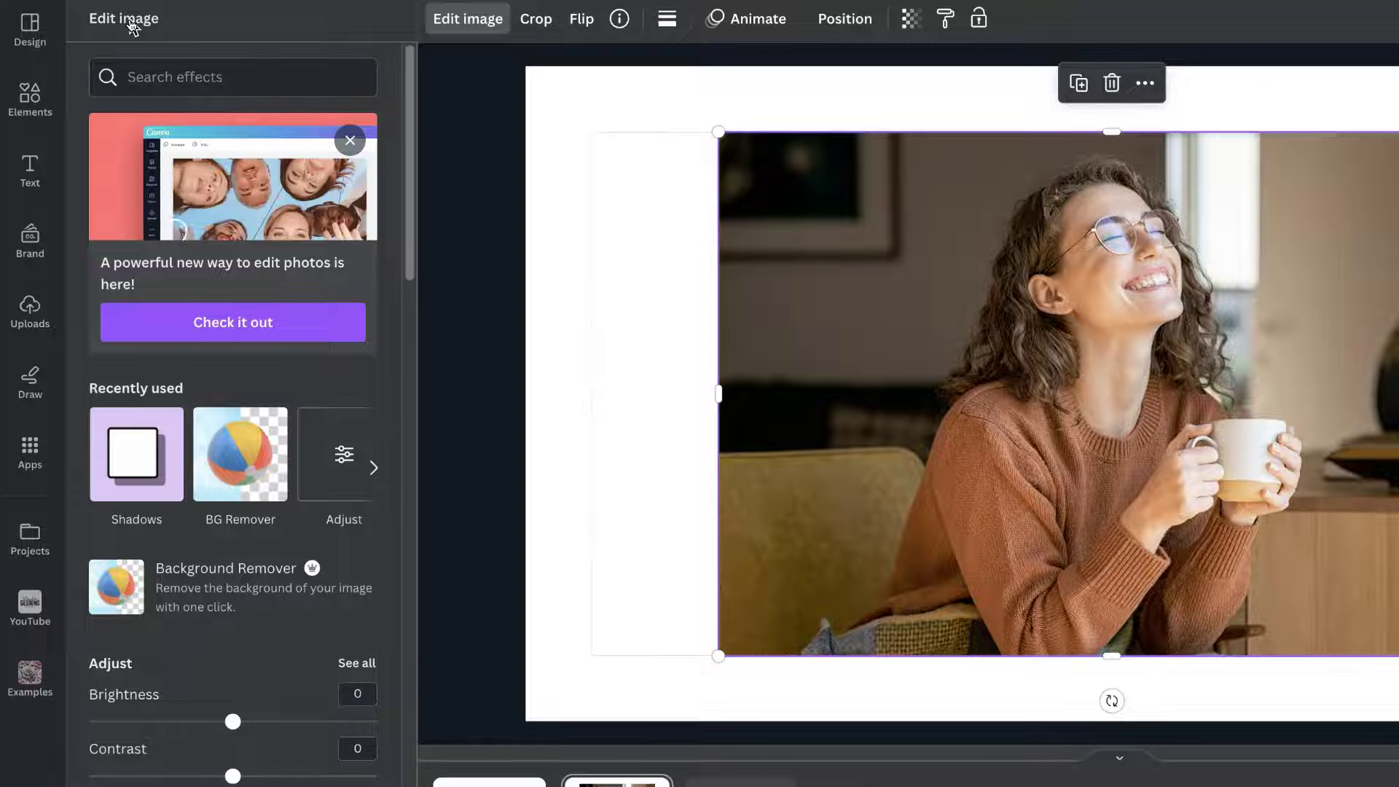
pyautogui.scroll(-2, 209, 574)
pyautogui.scroll(-3, 216, 579)
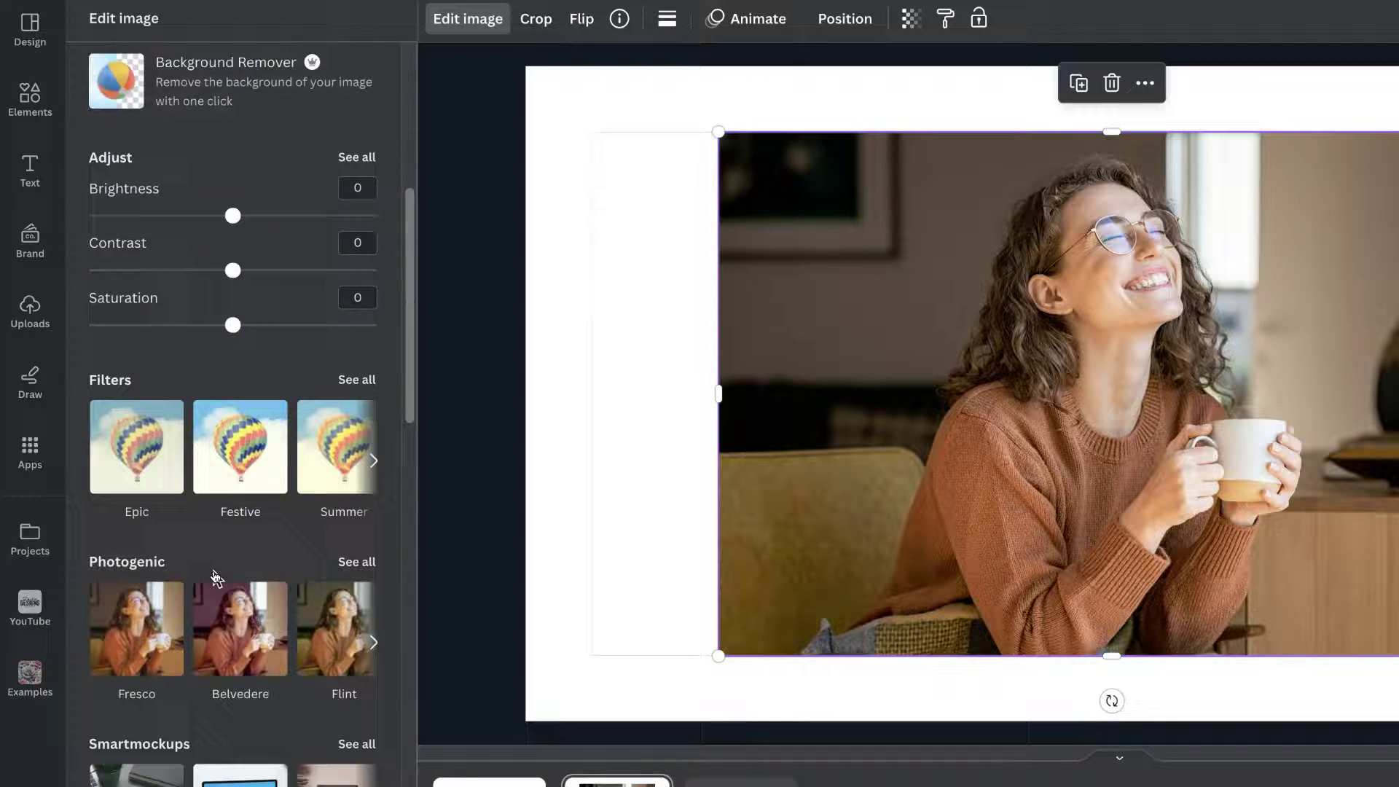
pyautogui.scroll(-5, 215, 579)
pyautogui.scroll(8, 215, 580)
pyautogui.scroll(2, 216, 580)
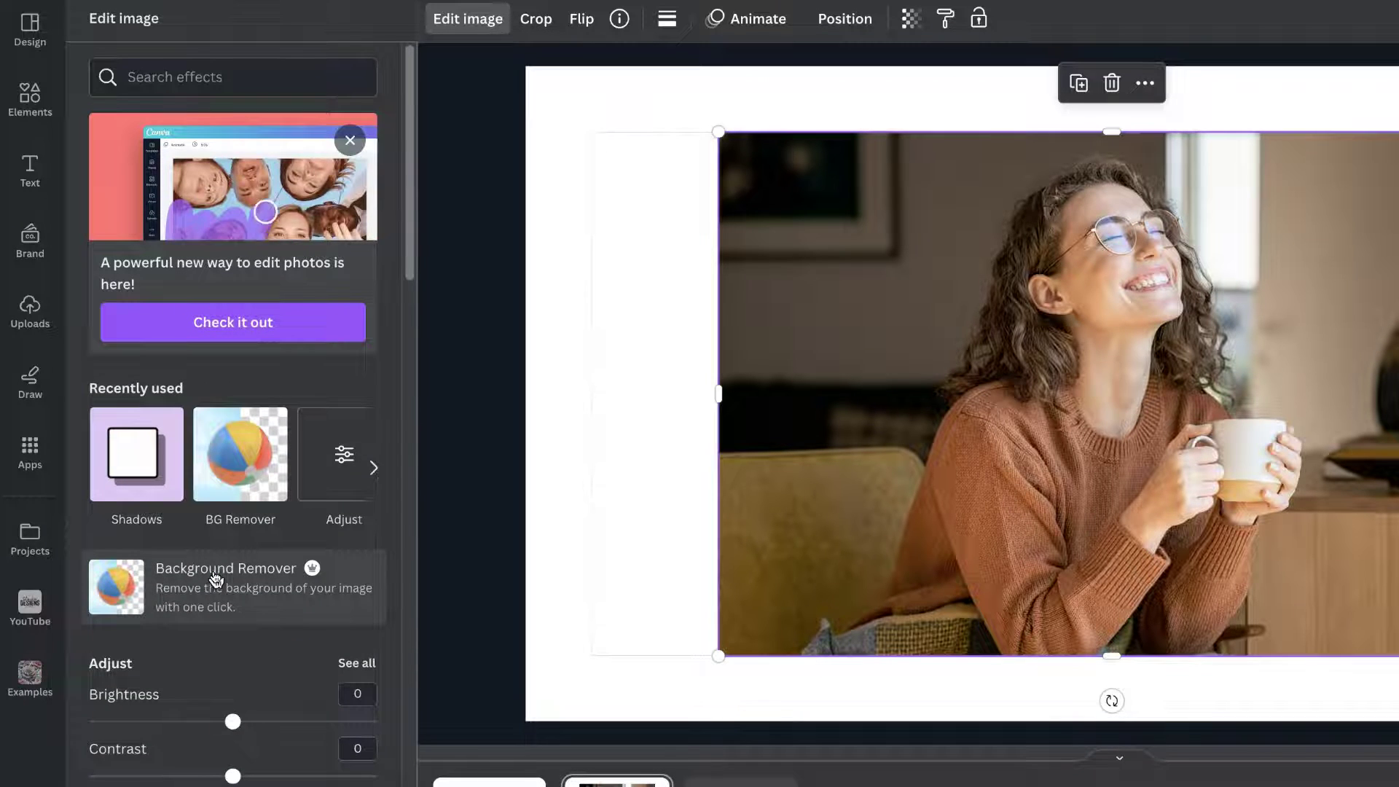
pyautogui.click(215, 579)
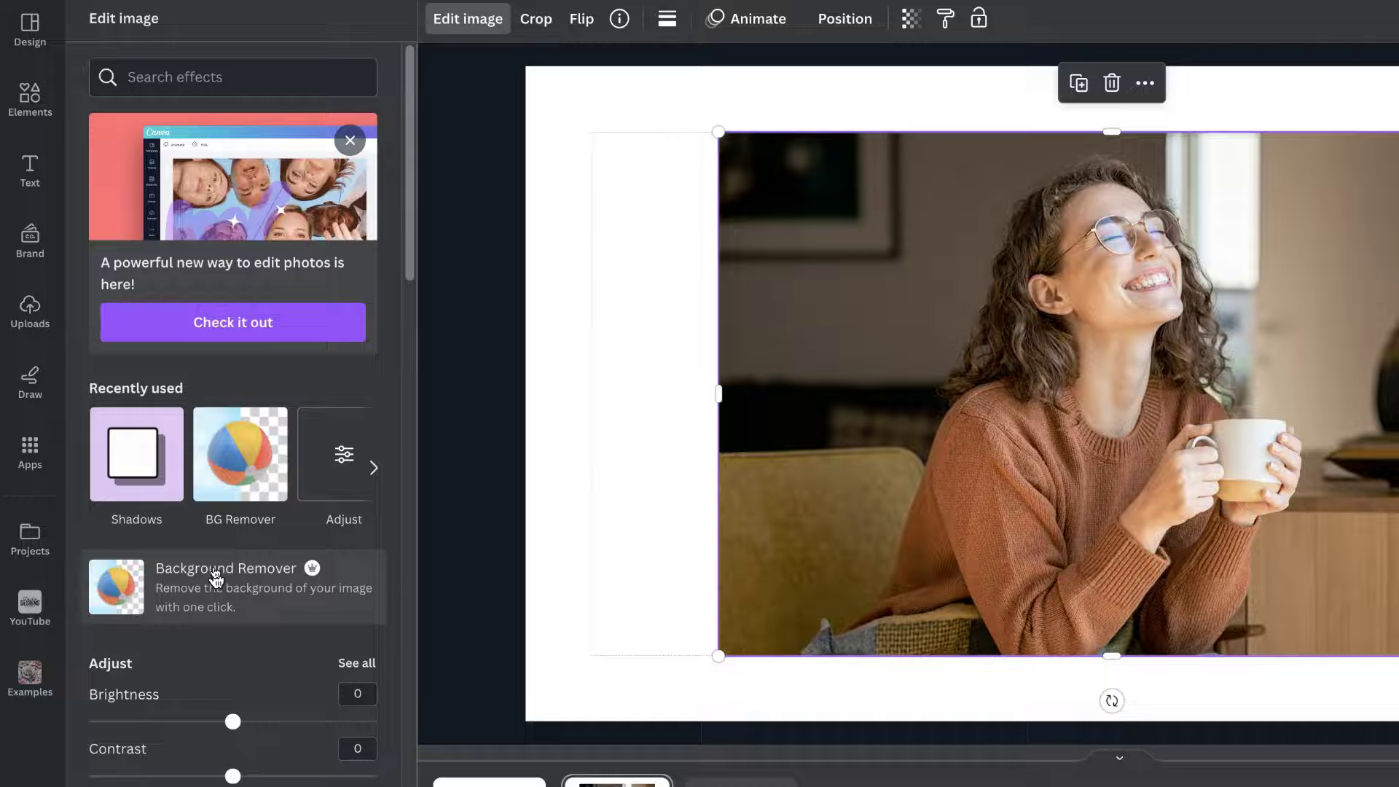
# - Use the Edit image panel's new-editor promo card to return to Magic Studio
pyautogui.click(213, 414)
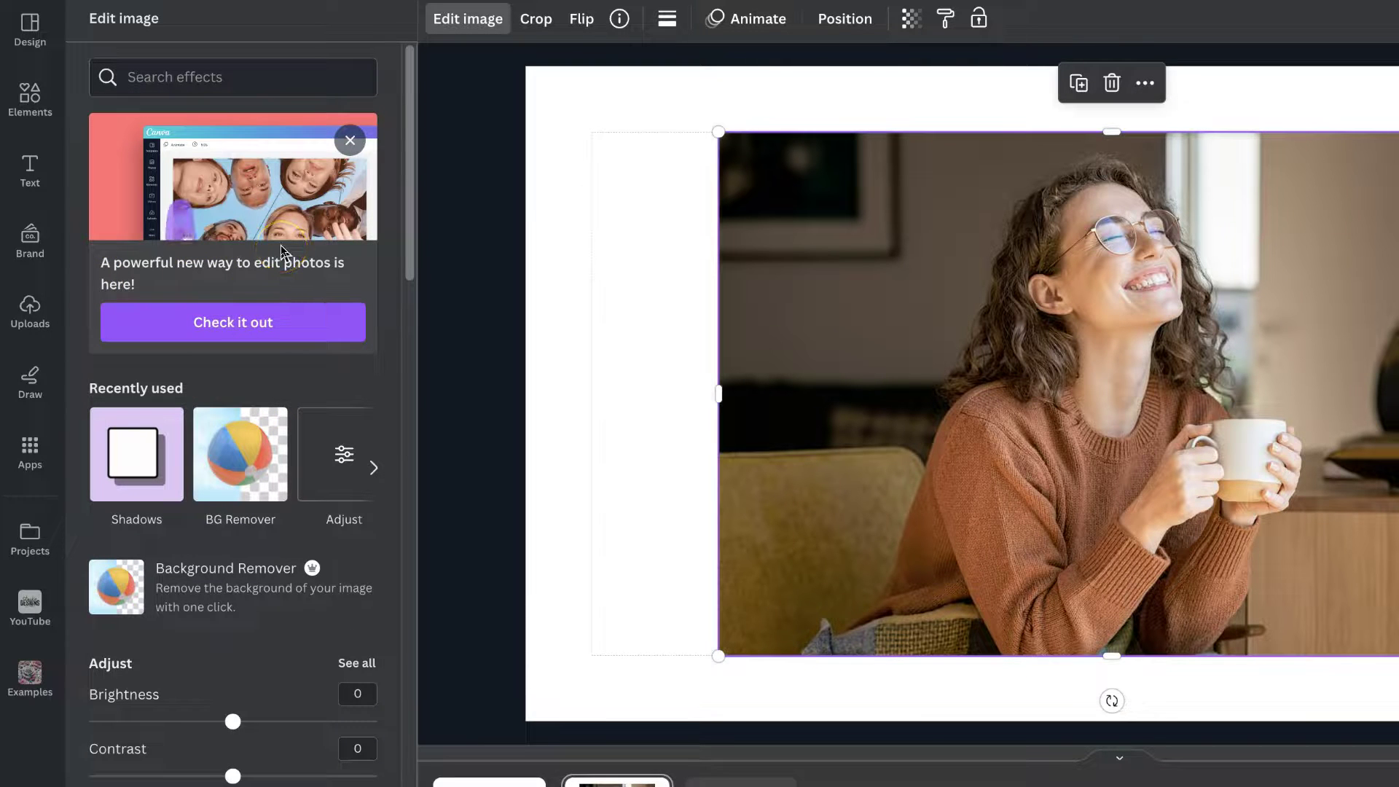
pyautogui.click(233, 325)
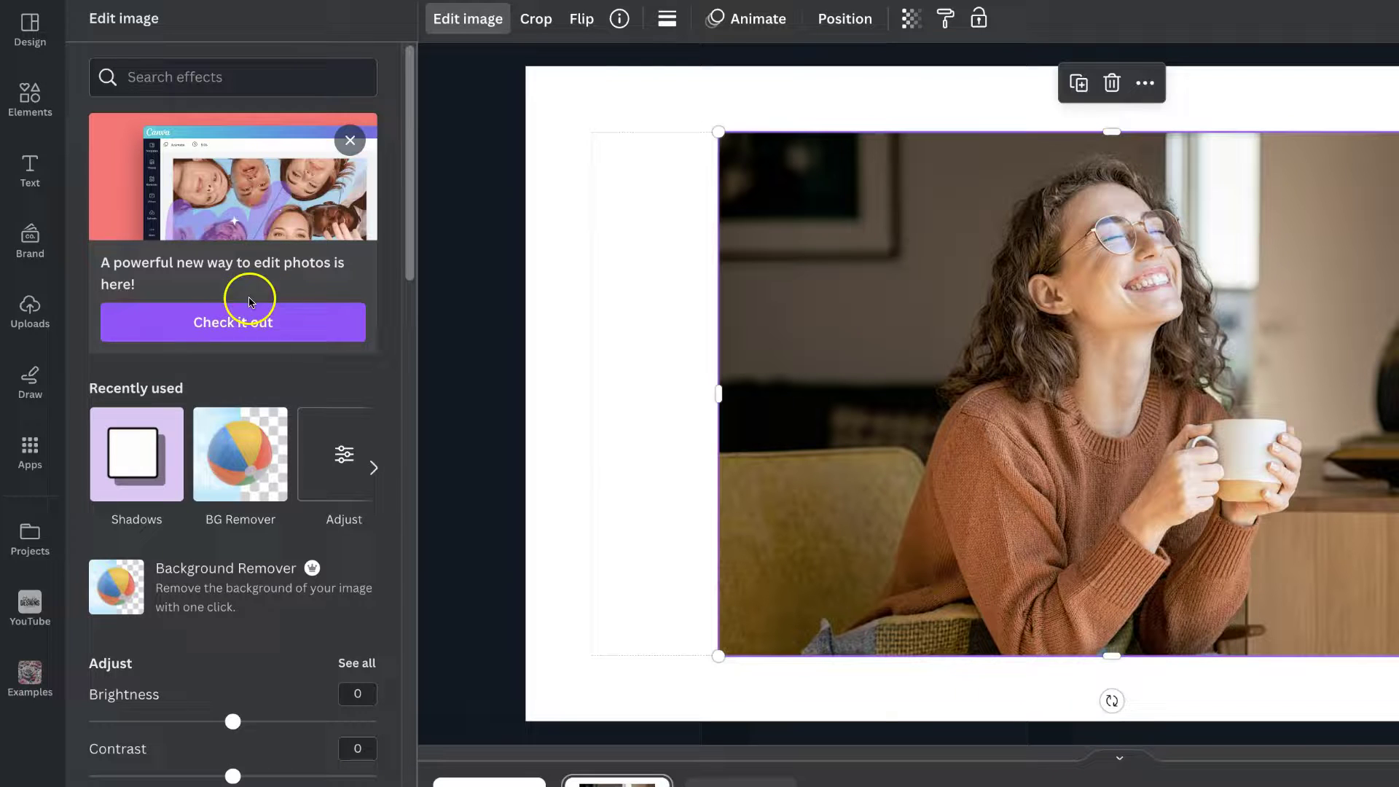